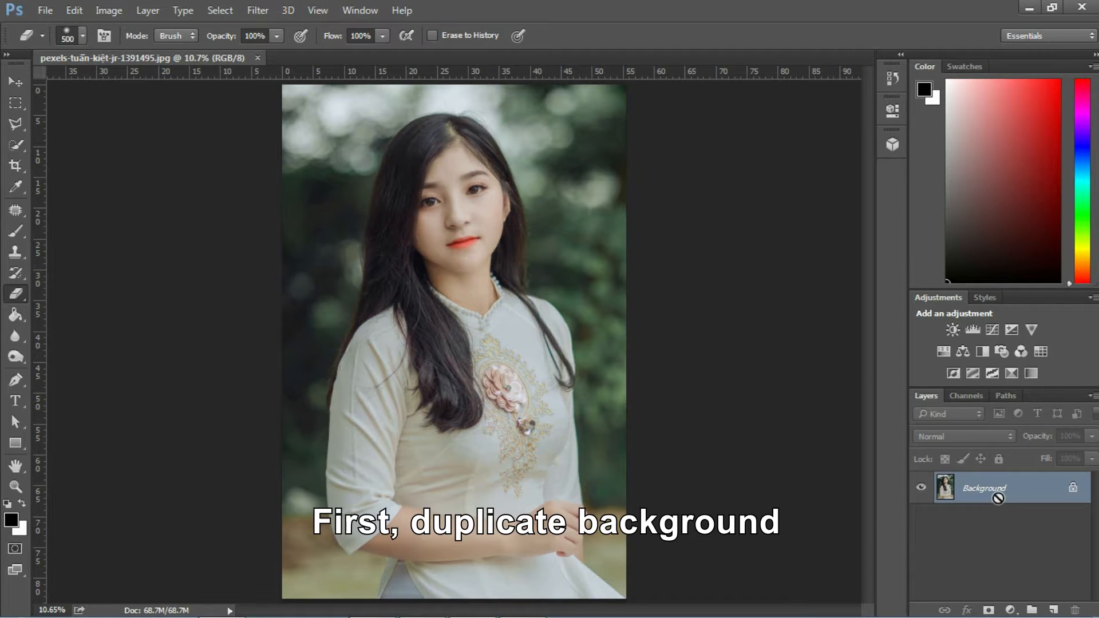
# Step: Duplicate the Background layer and set the copy's blend mode to Color Dodge
pyautogui.hotkey('ctrl', 'j')
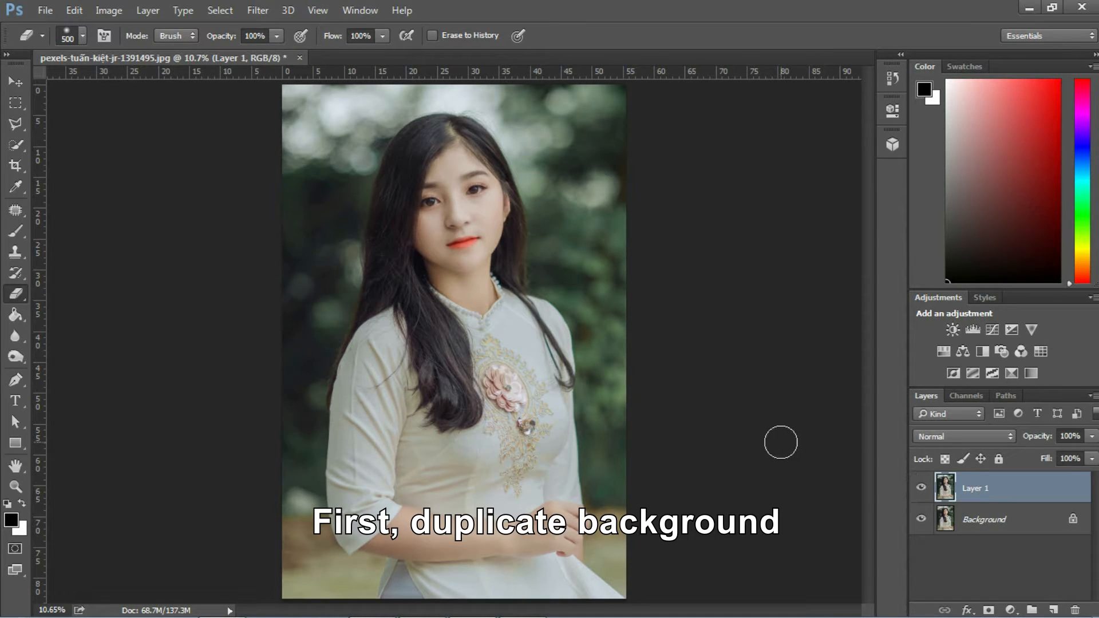
pyautogui.click(983, 440)
pyautogui.click(984, 440)
pyautogui.click(983, 438)
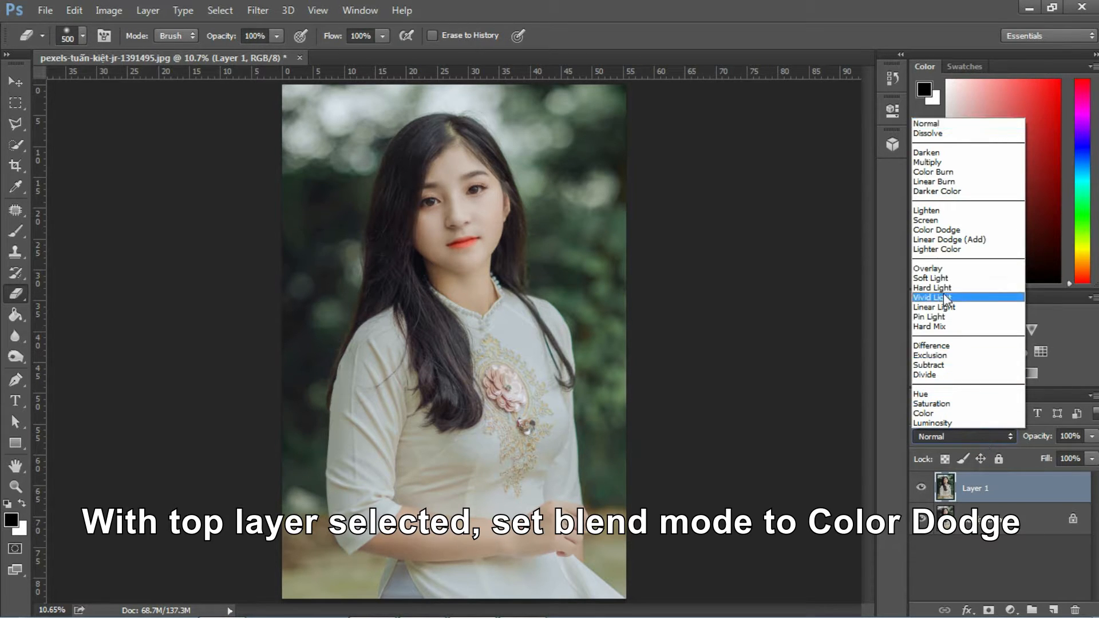
pyautogui.click(941, 229)
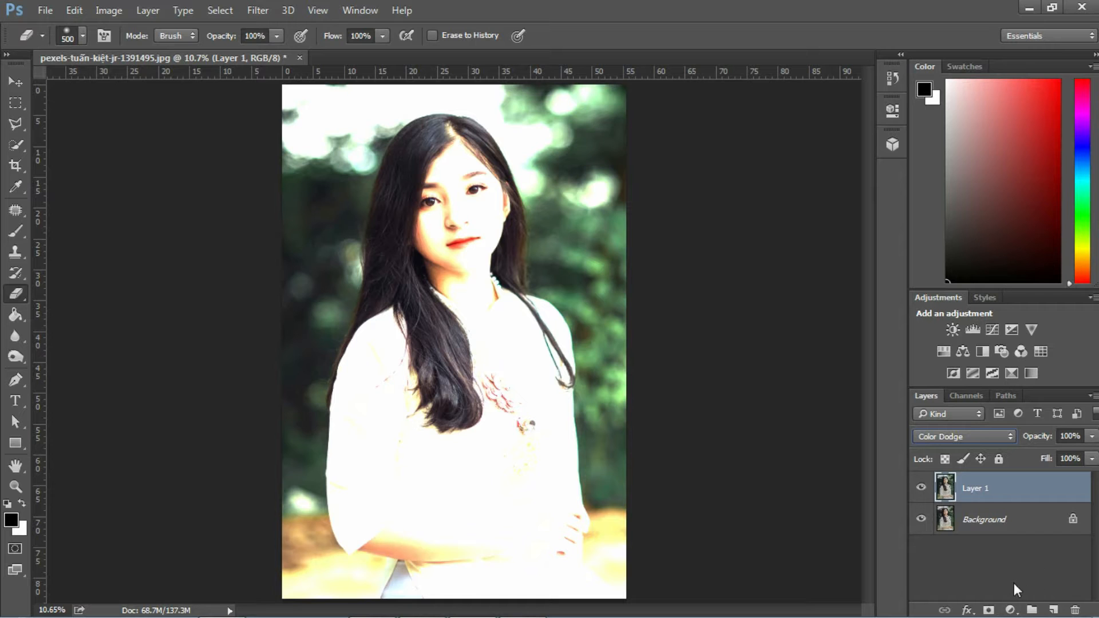
# Step: Add a Black & White adjustment layer with the Default preset above the duplicated photo layer
pyautogui.click(1011, 610)
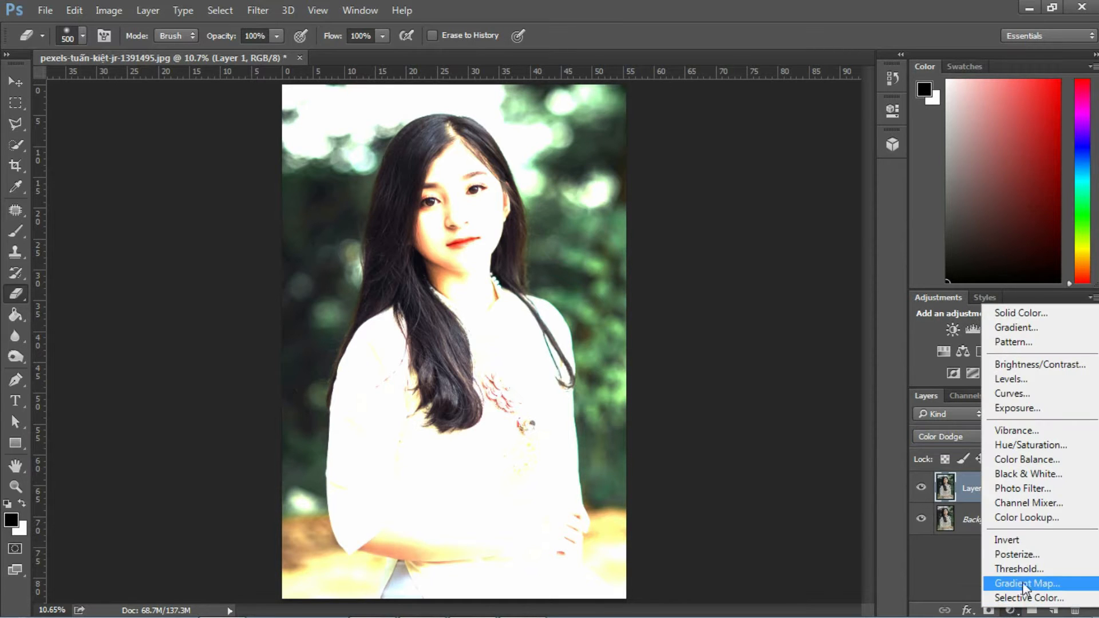
pyautogui.click(1043, 473)
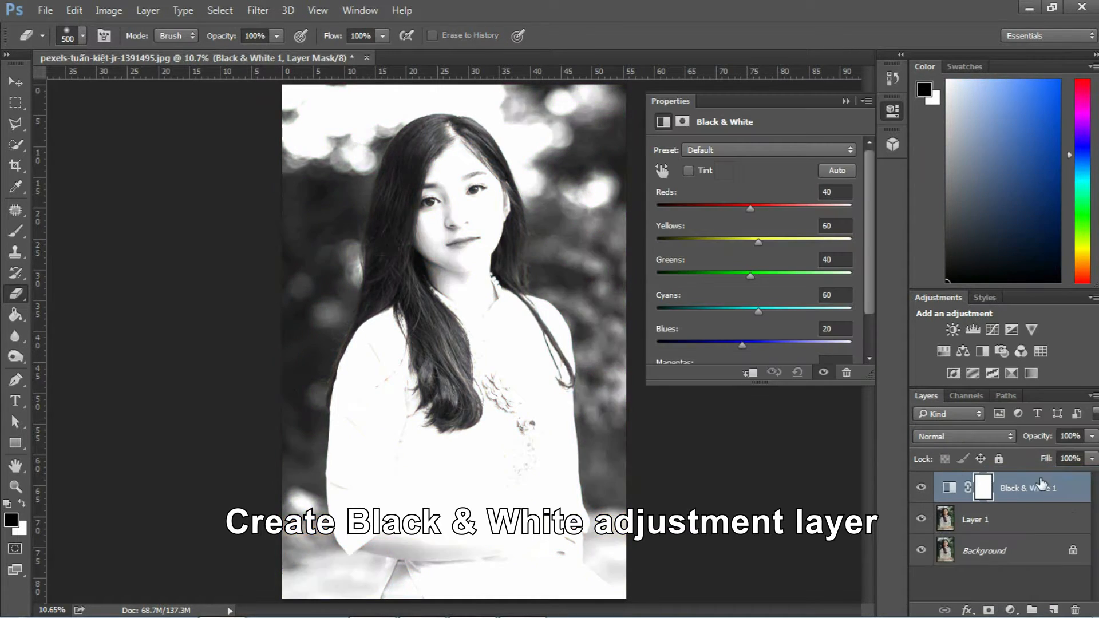
pyautogui.click(845, 101)
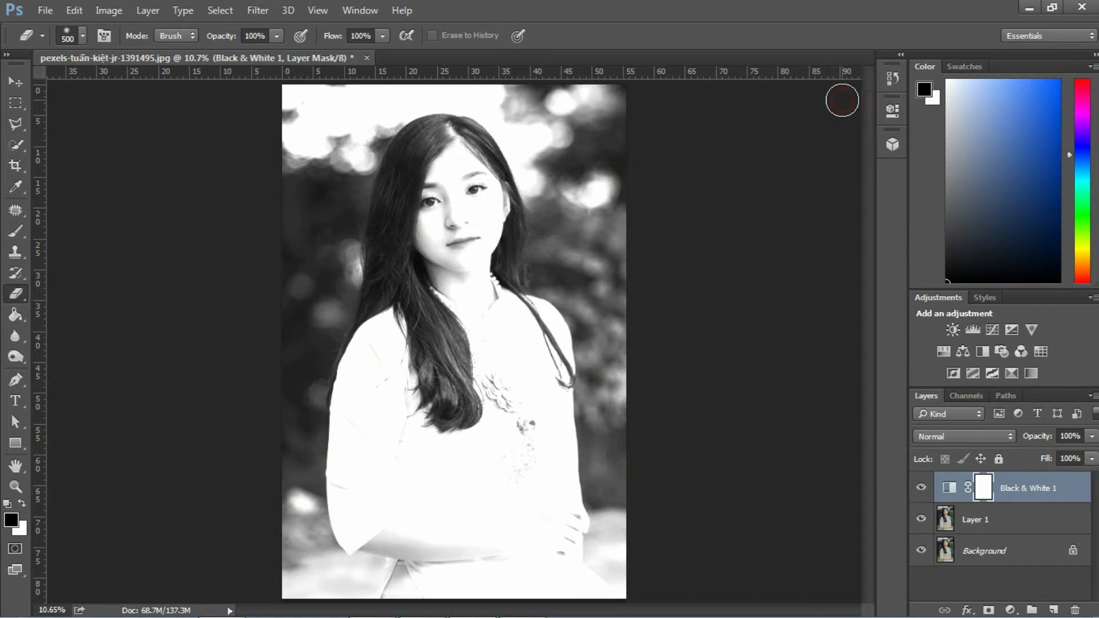
# Step: Invert Layer 1 and apply a Gaussian Blur to it with a radius of 247.9 pixels
pyautogui.click(1009, 526)
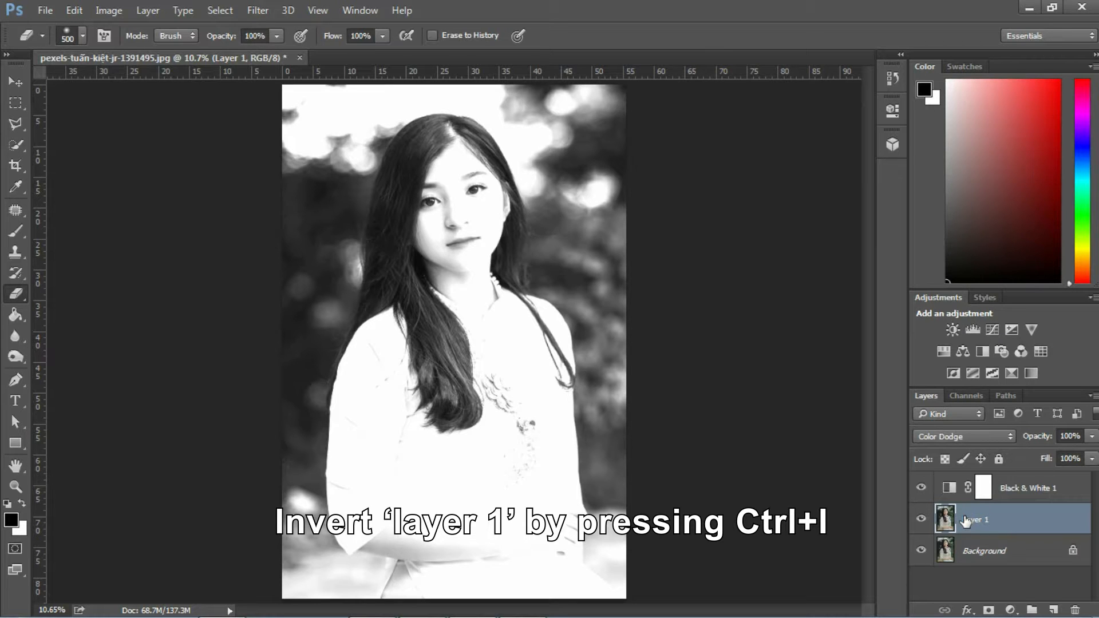
pyautogui.hotkey('ctrl', 'i')
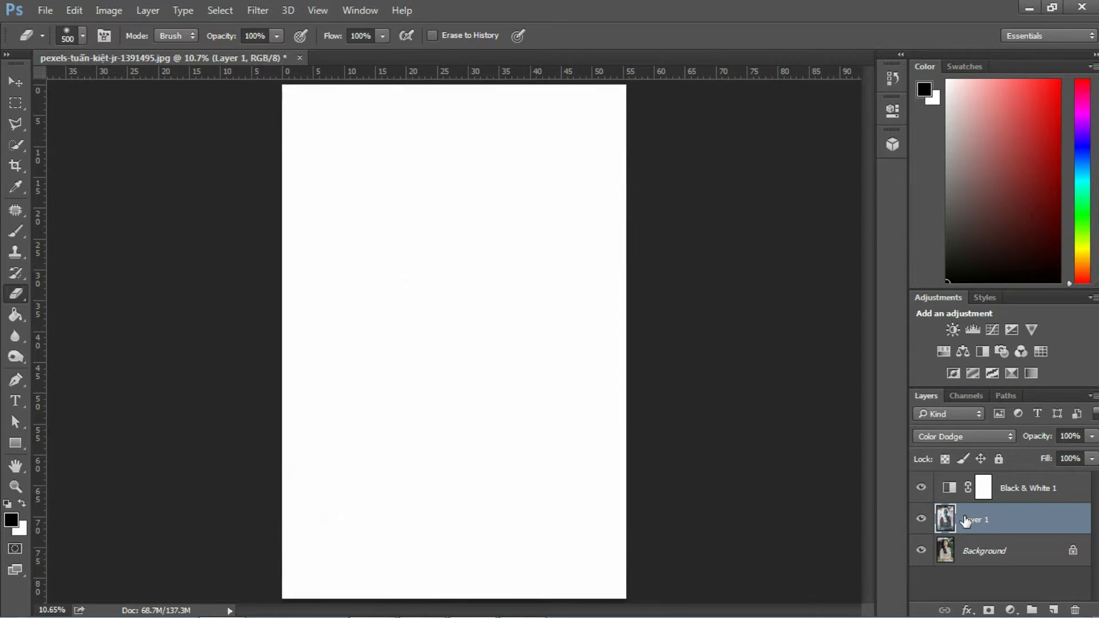
pyautogui.press('z')
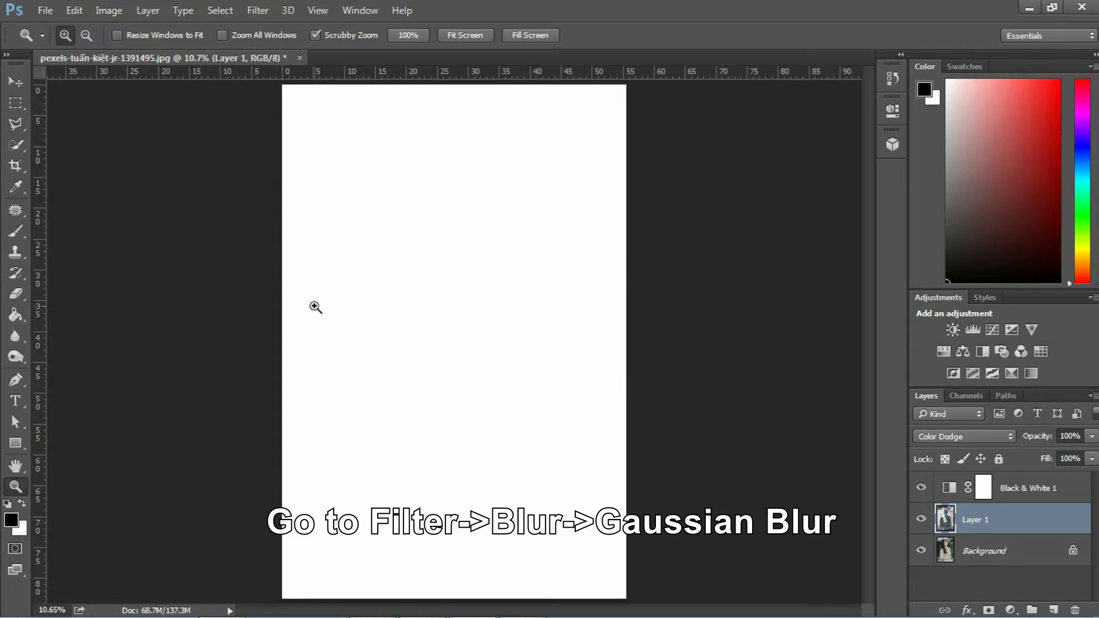
pyautogui.click(256, 10)
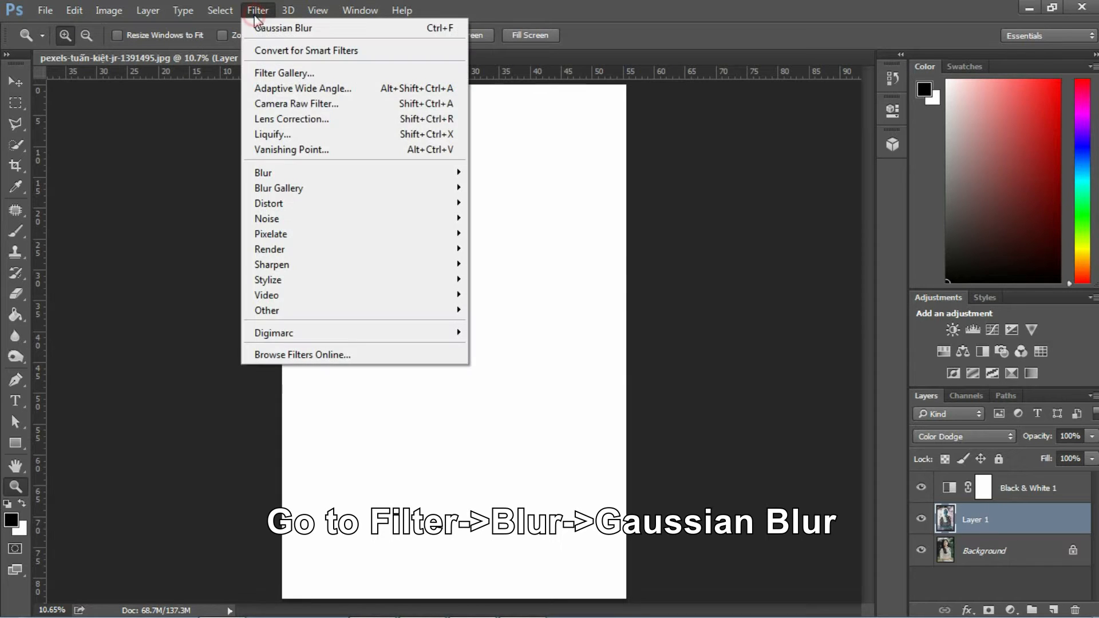
pyautogui.click(379, 171)
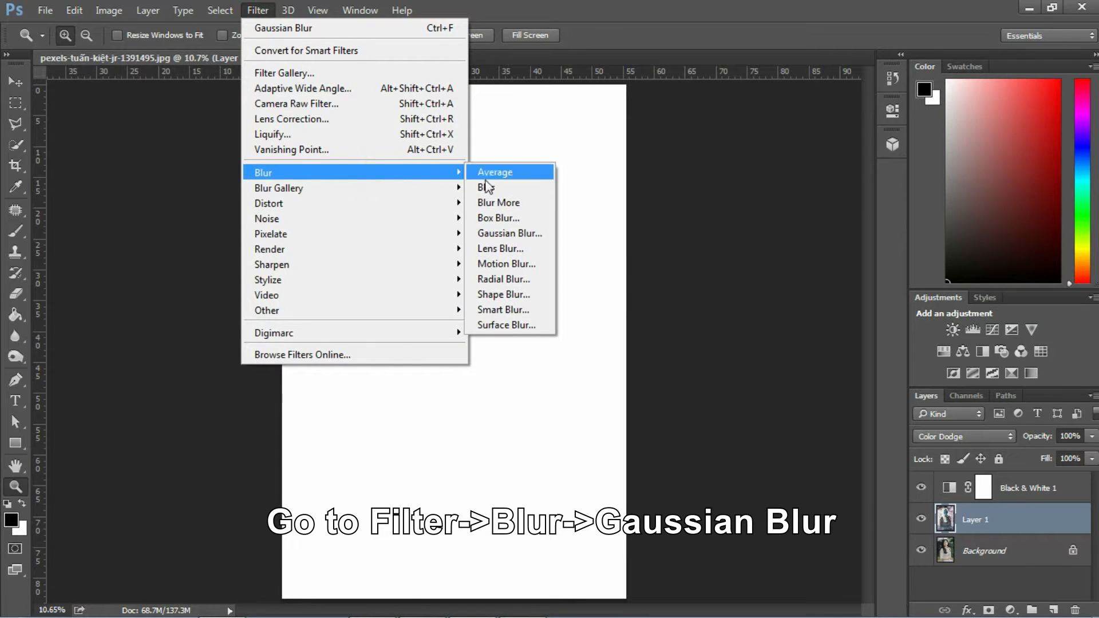
pyautogui.click(521, 235)
pyautogui.moveTo(773, 391); pyautogui.dragTo(757, 391)
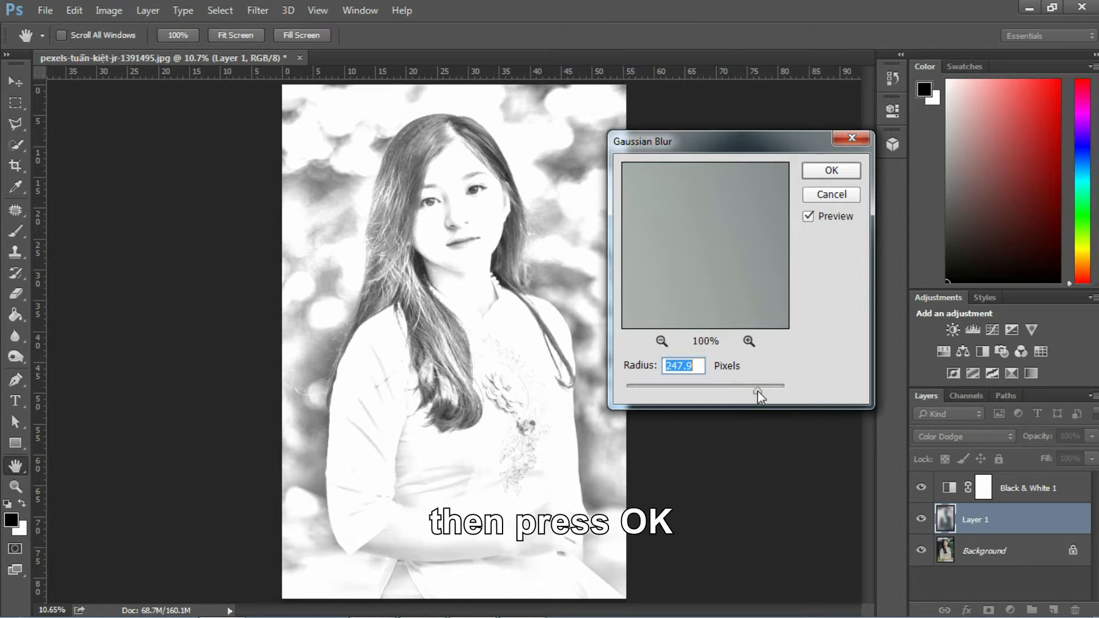
pyautogui.click(846, 169)
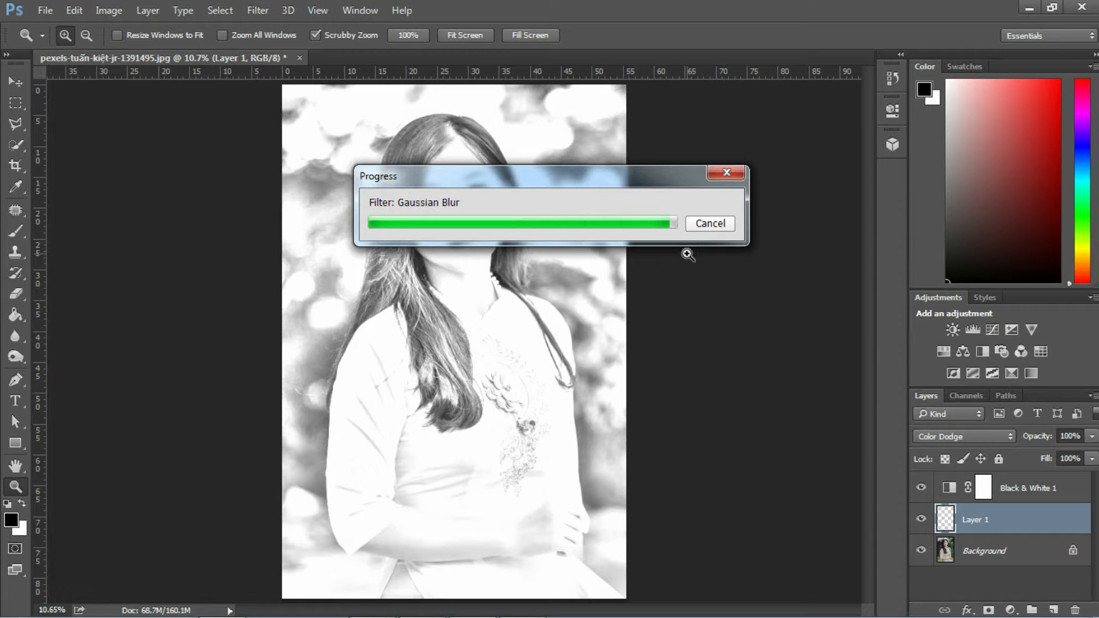
# Step: Examine the sketch effect on the woman's face and hair up close and across the whole portrait
pyautogui.click(456, 223)
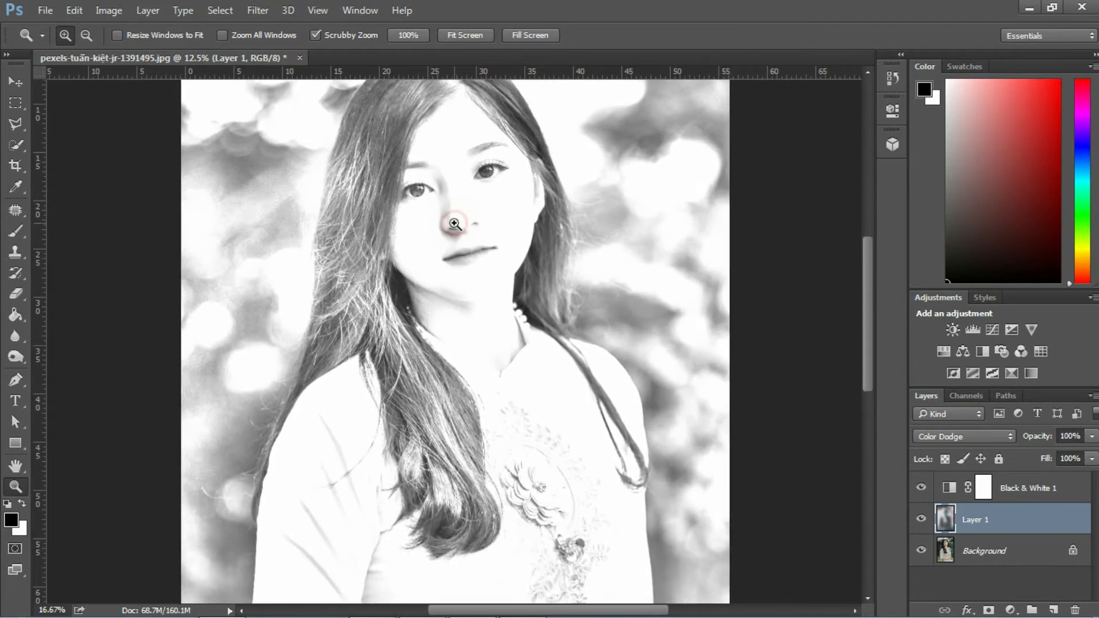
pyautogui.click(455, 224)
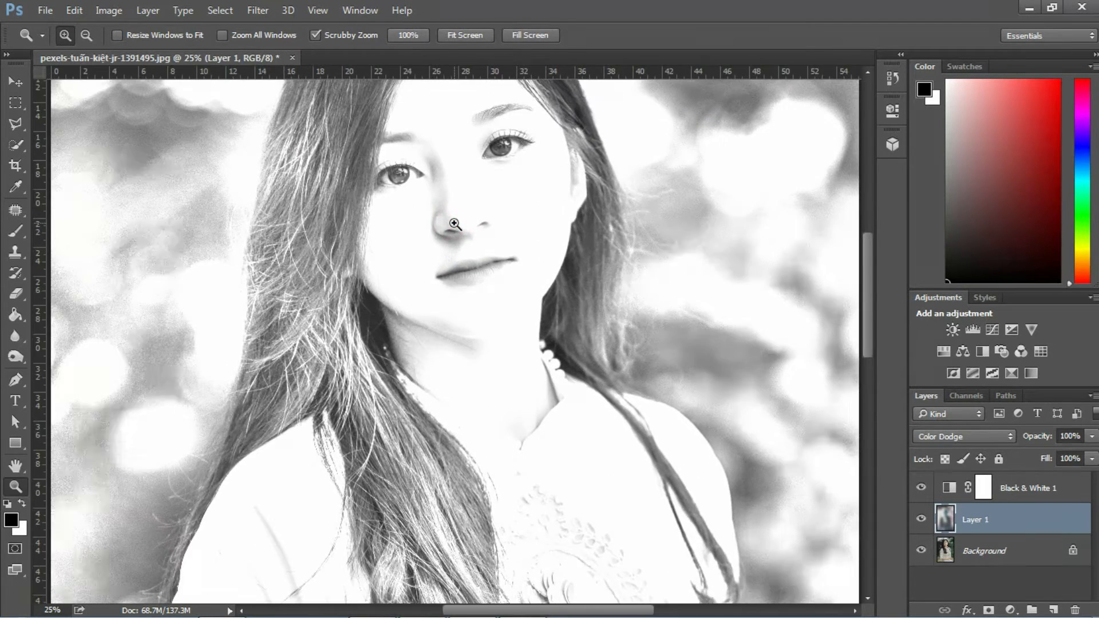
pyautogui.click(457, 223)
pyautogui.scroll(2, 476, 227)
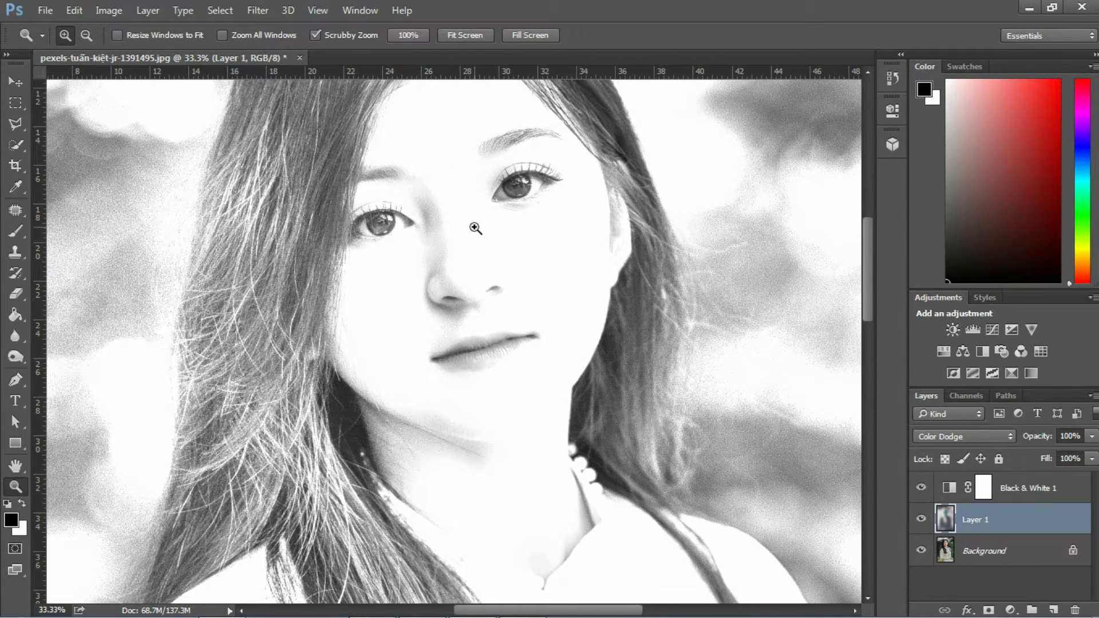
pyautogui.scroll(-1, 475, 227)
pyautogui.moveTo(493, 249); pyautogui.dragTo(434, 279)
pyautogui.scroll(-1, 435, 279)
pyautogui.moveTo(513, 268); pyautogui.dragTo(489, 273)
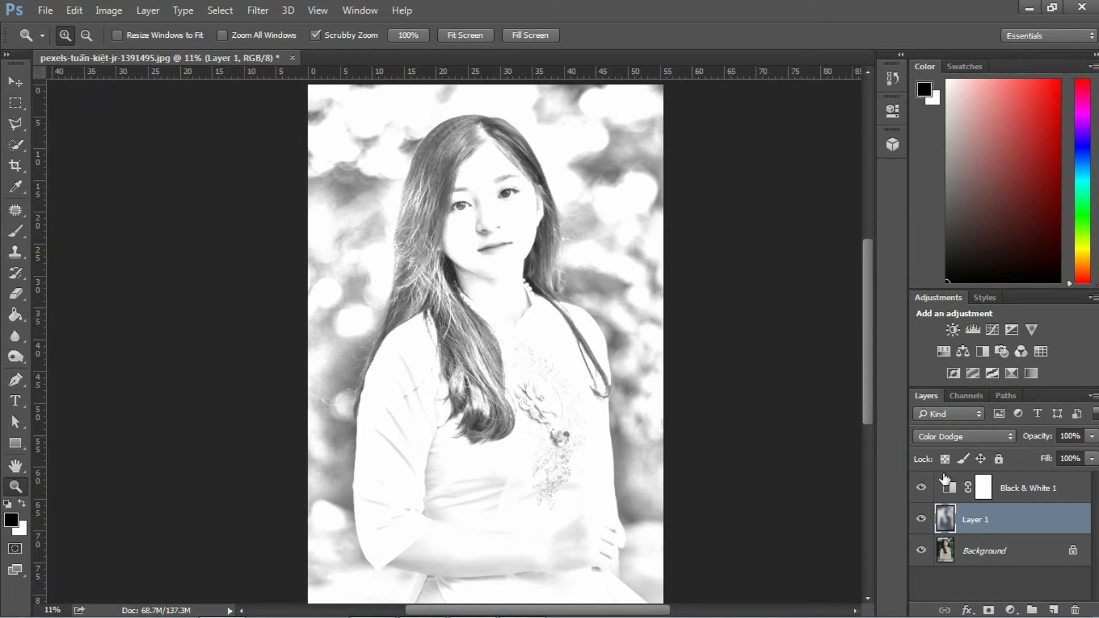
# Step: Add a Levels adjustment layer directly above Layer 1 and set its black input level to 65
pyautogui.click(1011, 610)
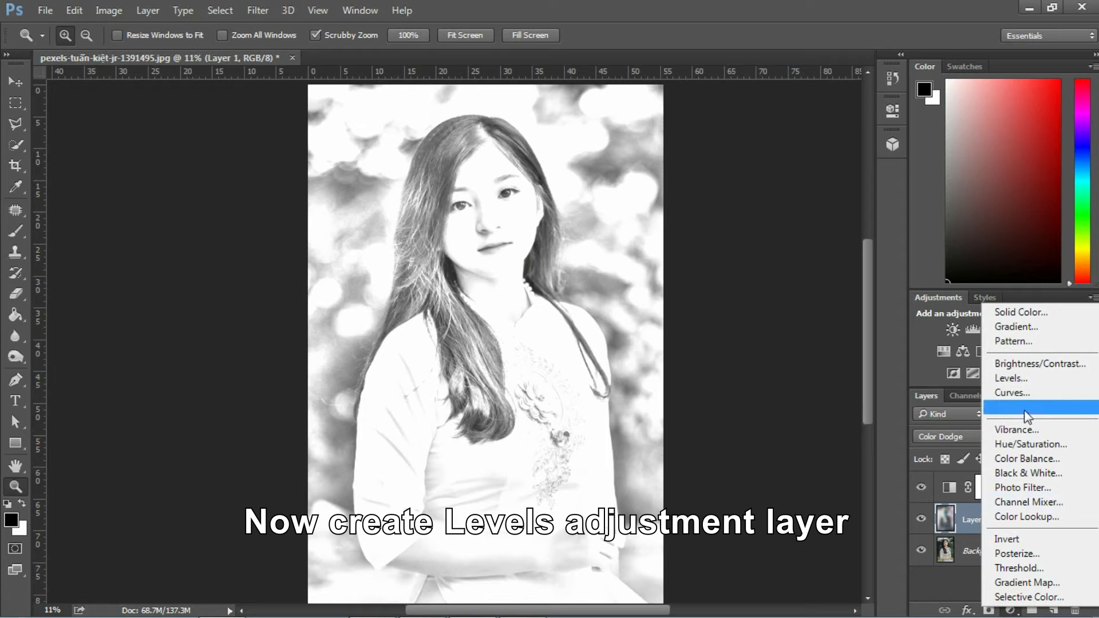
pyautogui.click(1019, 379)
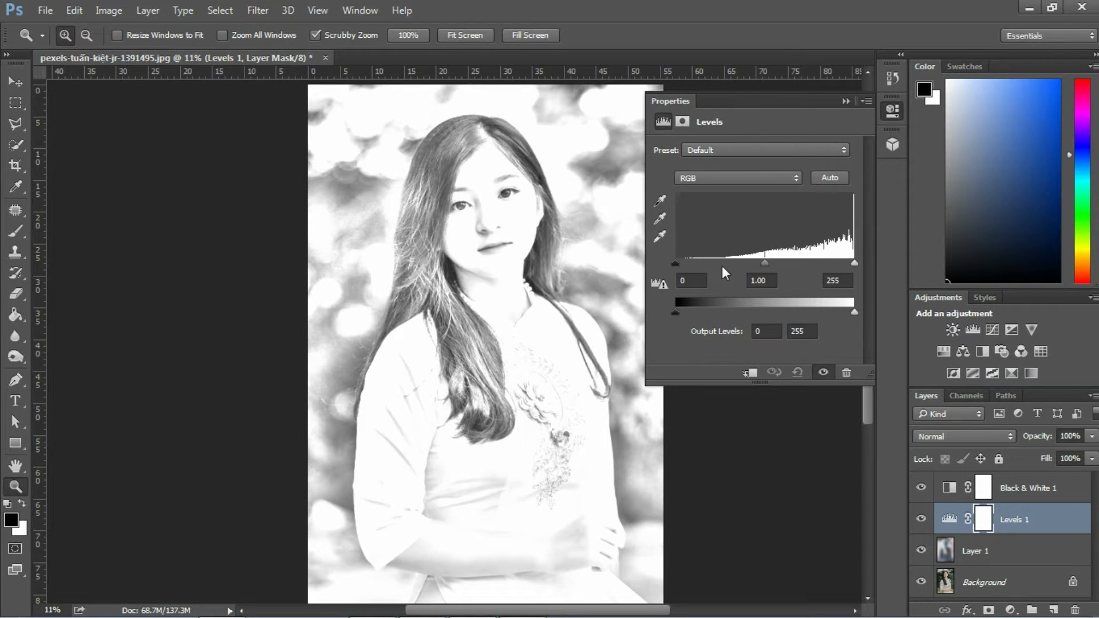
pyautogui.moveTo(676, 263); pyautogui.dragTo(711, 264)
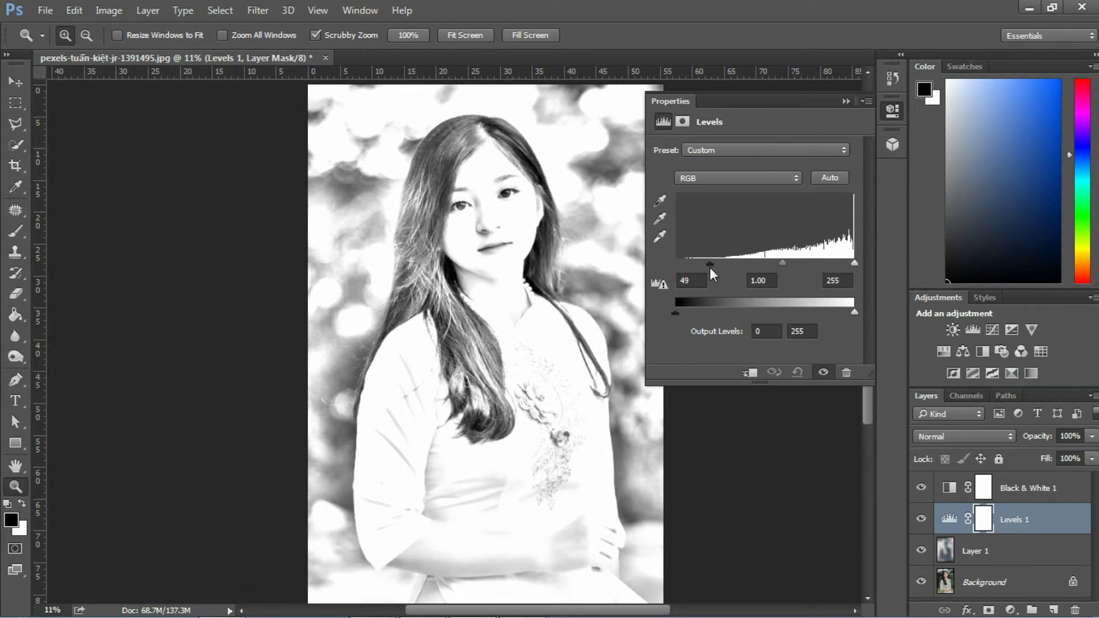
pyautogui.moveTo(784, 263); pyautogui.dragTo(721, 265)
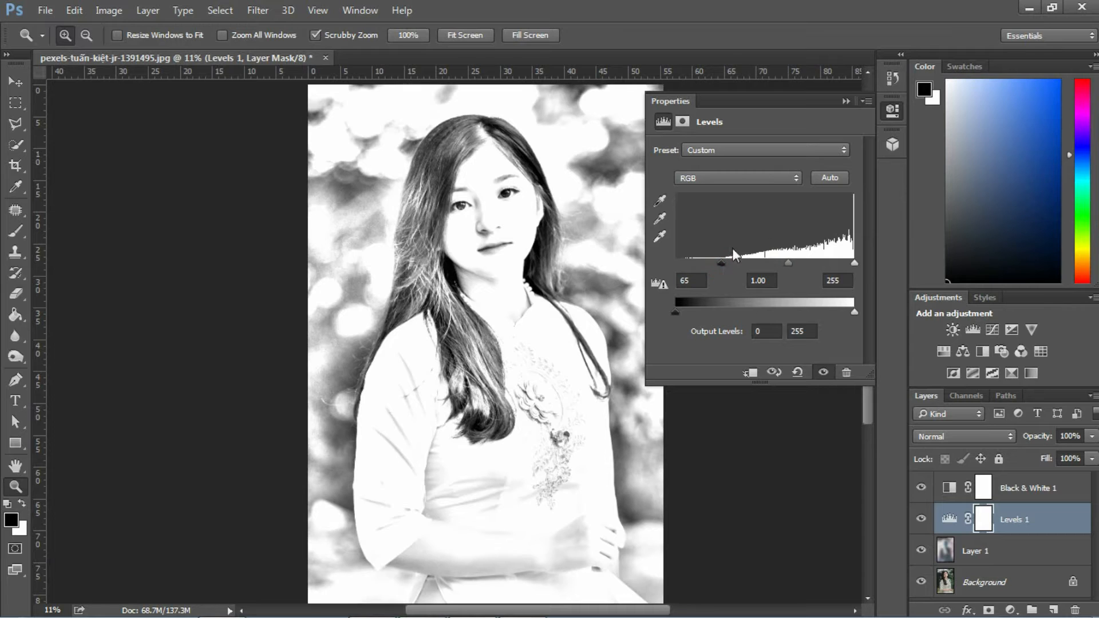
pyautogui.click(848, 103)
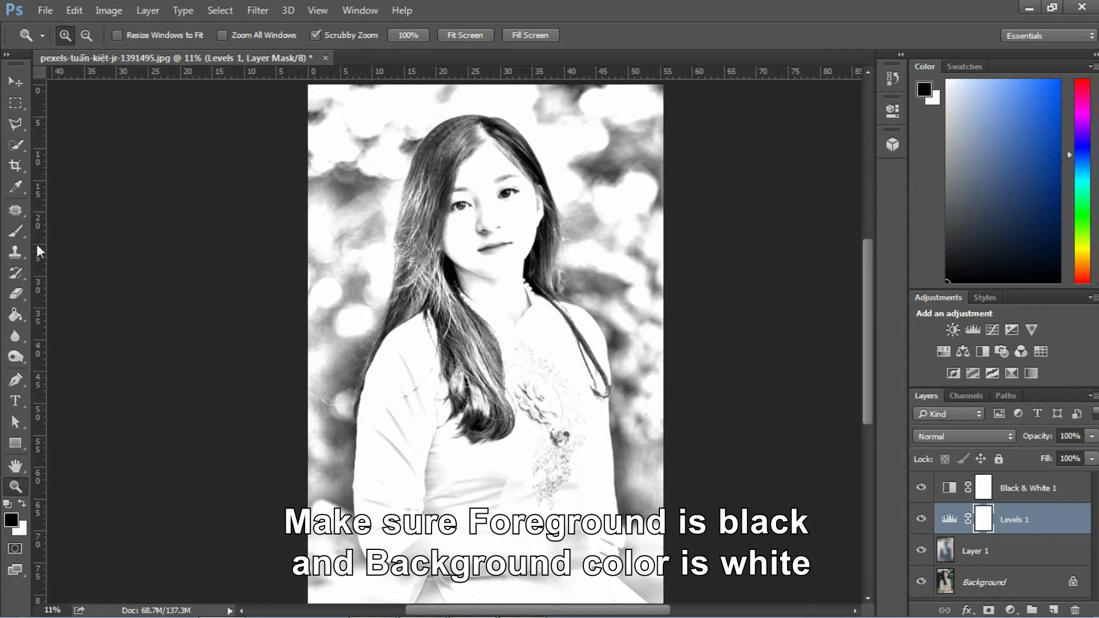
# Step: Set up a soft Brush with a size of 483 px, 5% hardness and 50% opacity
pyautogui.click(22, 232)
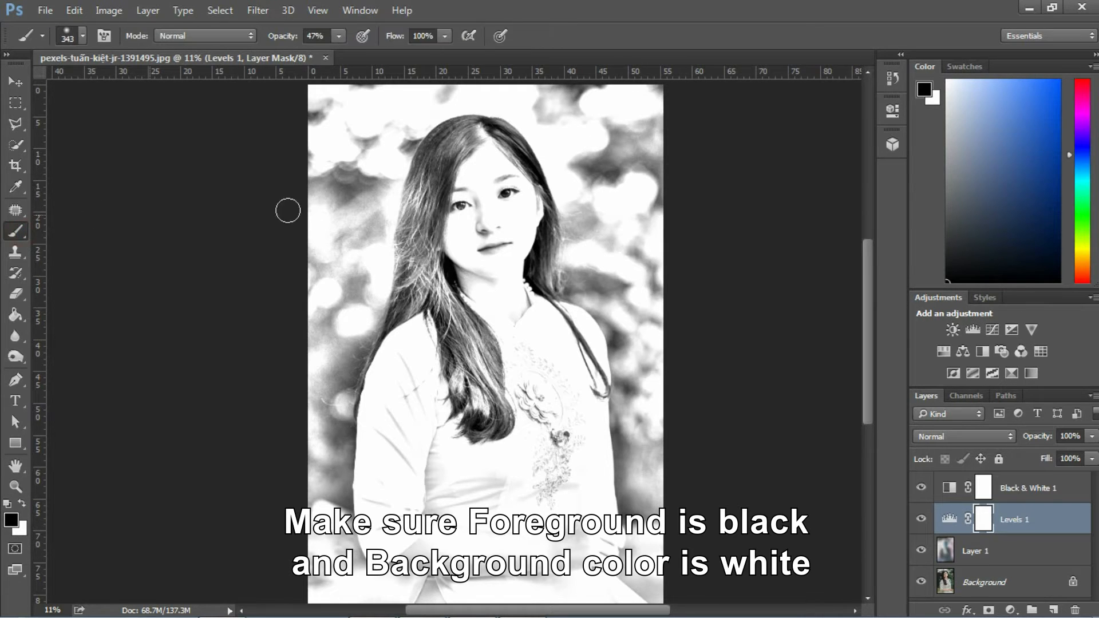
pyautogui.rightClick(484, 207)
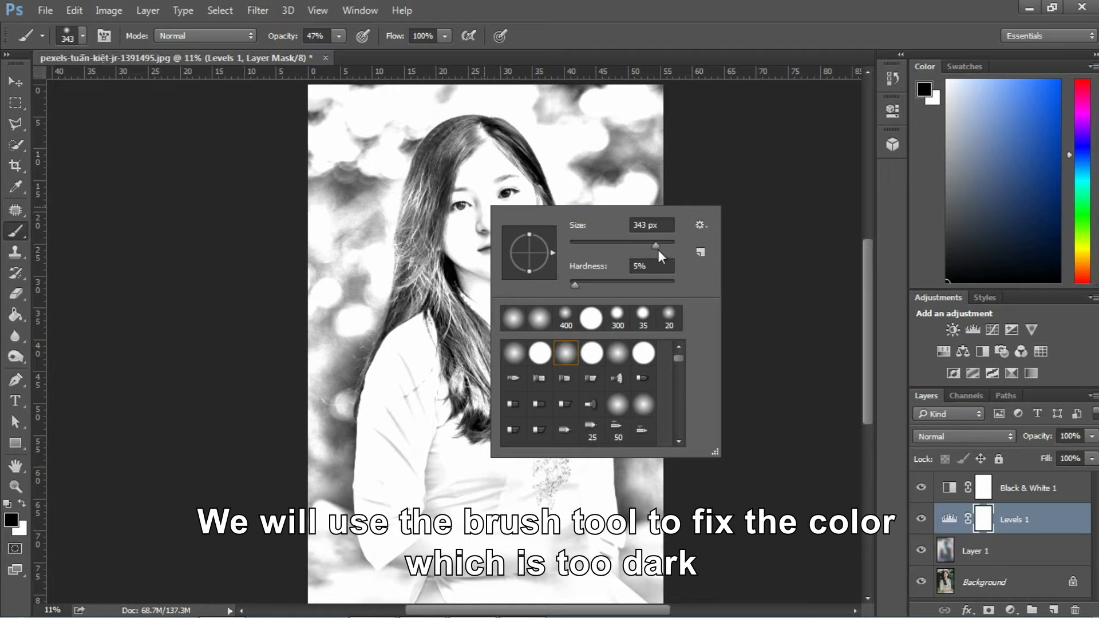
pyautogui.click(659, 247)
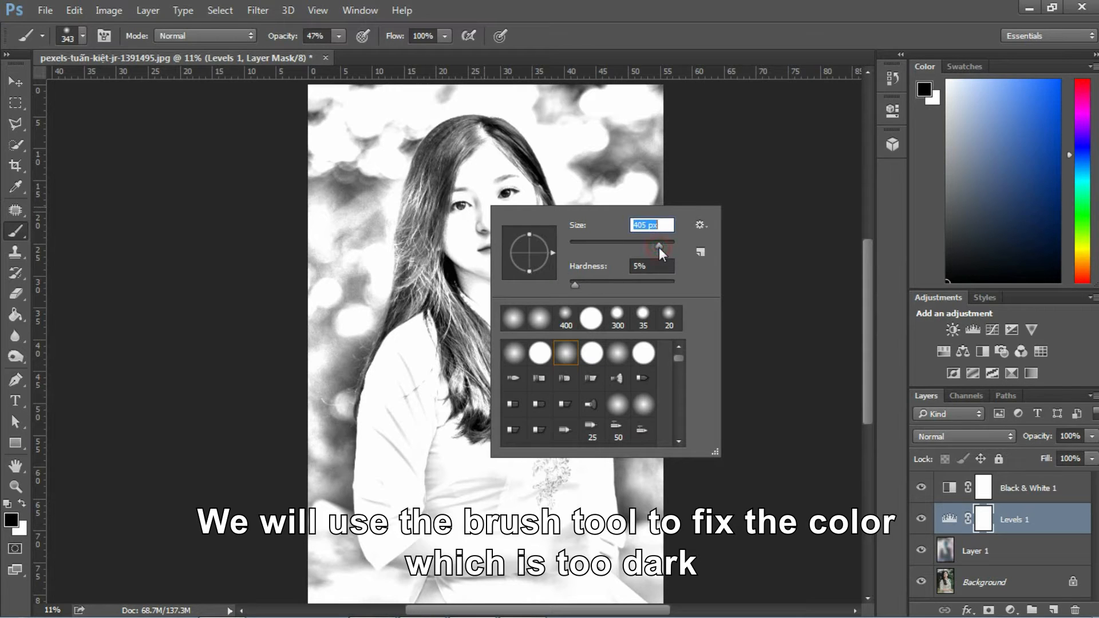
pyautogui.click(338, 36)
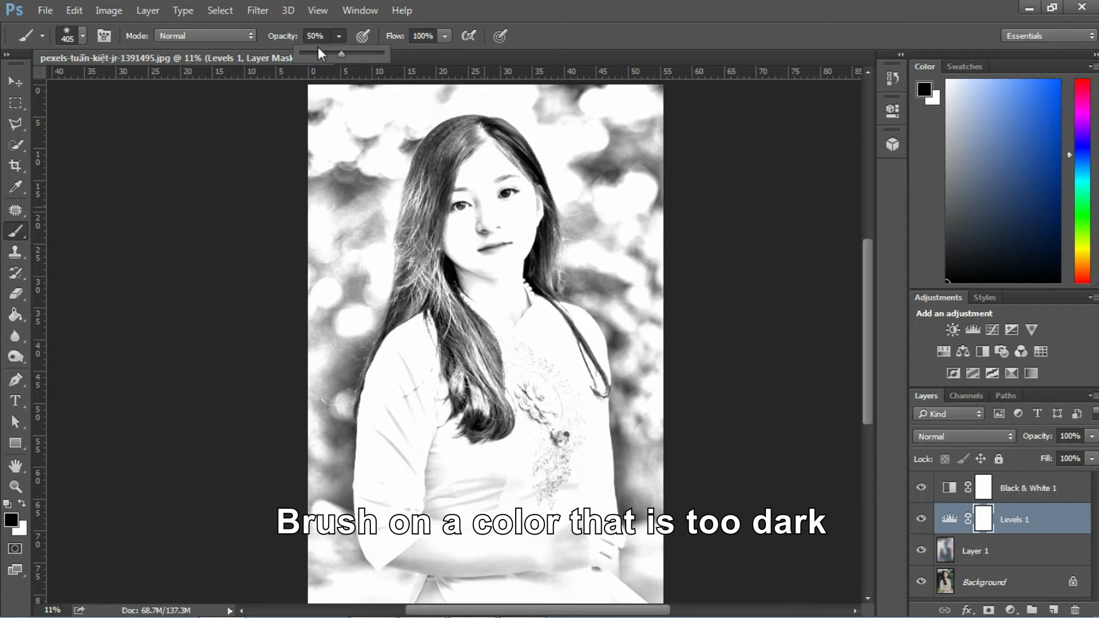
pyautogui.rightClick(380, 160)
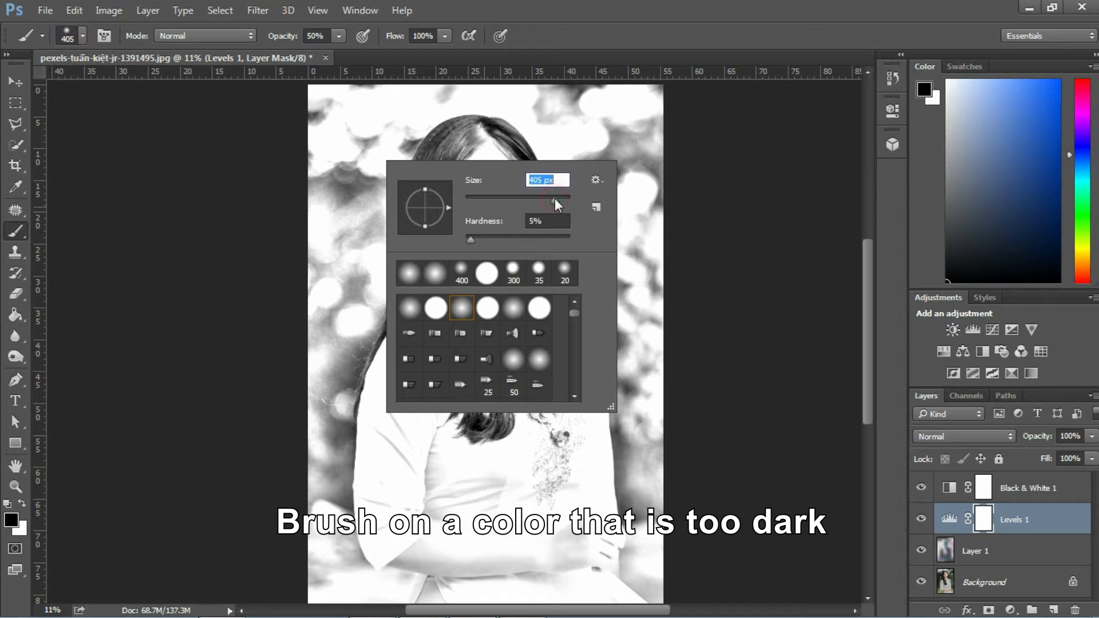
pyautogui.moveTo(555, 199); pyautogui.dragTo(559, 199)
# Step: Paint black over the woman's dark hair on the Levels 1 layer mask to lighten it
pyautogui.click(504, 123)
pyautogui.click(496, 121)
pyautogui.moveTo(496, 122)
pyautogui.mouseDown()
pyautogui.moveTo(555, 187)
pyautogui.moveTo(520, 150)
pyautogui.moveTo(542, 175)
pyautogui.moveTo(526, 161)
pyautogui.moveTo(550, 227)
pyautogui.moveTo(543, 283)
pyautogui.moveTo(545, 263)
pyautogui.moveTo(550, 286)
pyautogui.mouseUp()
pyautogui.moveTo(441, 256)
pyautogui.mouseDown()
pyautogui.moveTo(468, 418)
pyautogui.moveTo(476, 399)
pyautogui.moveTo(466, 435)
pyautogui.moveTo(411, 295)
pyautogui.moveTo(361, 347)
pyautogui.moveTo(458, 145)
pyautogui.moveTo(425, 246)
pyautogui.moveTo(455, 177)
pyautogui.mouseUp()
pyautogui.moveTo(486, 117)
pyautogui.mouseDown()
pyautogui.moveTo(559, 211)
pyautogui.moveTo(528, 236)
pyautogui.mouseUp()
pyautogui.moveTo(523, 282)
pyautogui.mouseDown()
pyautogui.moveTo(622, 391)
pyautogui.moveTo(586, 392)
pyautogui.mouseUp()
pyautogui.moveTo(444, 125)
pyautogui.mouseDown()
pyautogui.moveTo(404, 192)
pyautogui.moveTo(373, 345)
pyautogui.moveTo(388, 314)
pyautogui.moveTo(342, 425)
pyautogui.mouseUp()
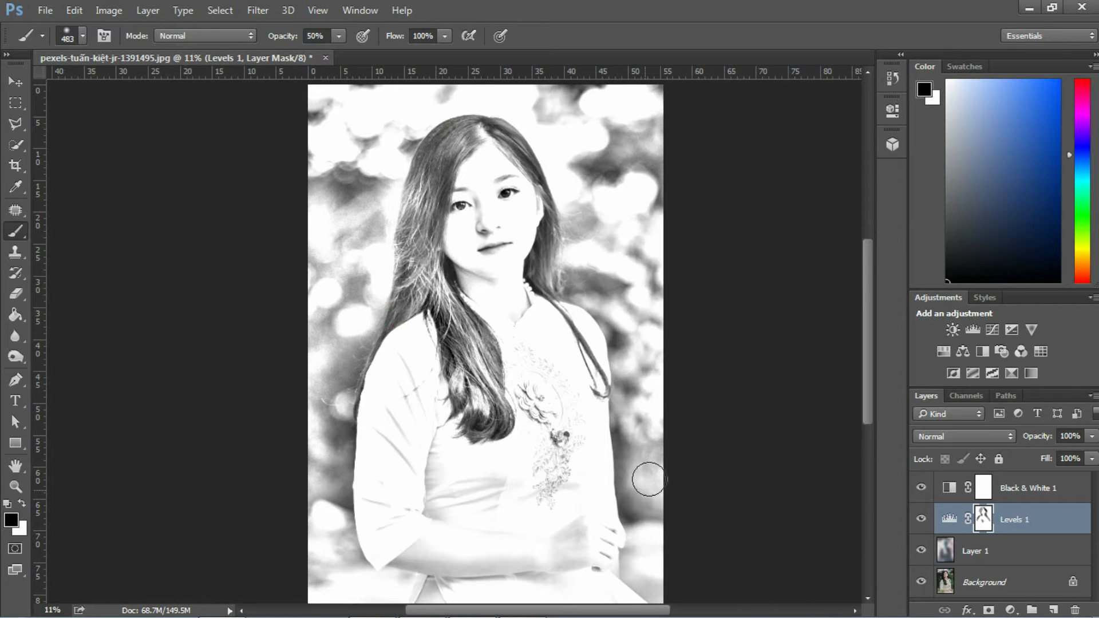
pyautogui.moveTo(431, 302); pyautogui.dragTo(432, 328)
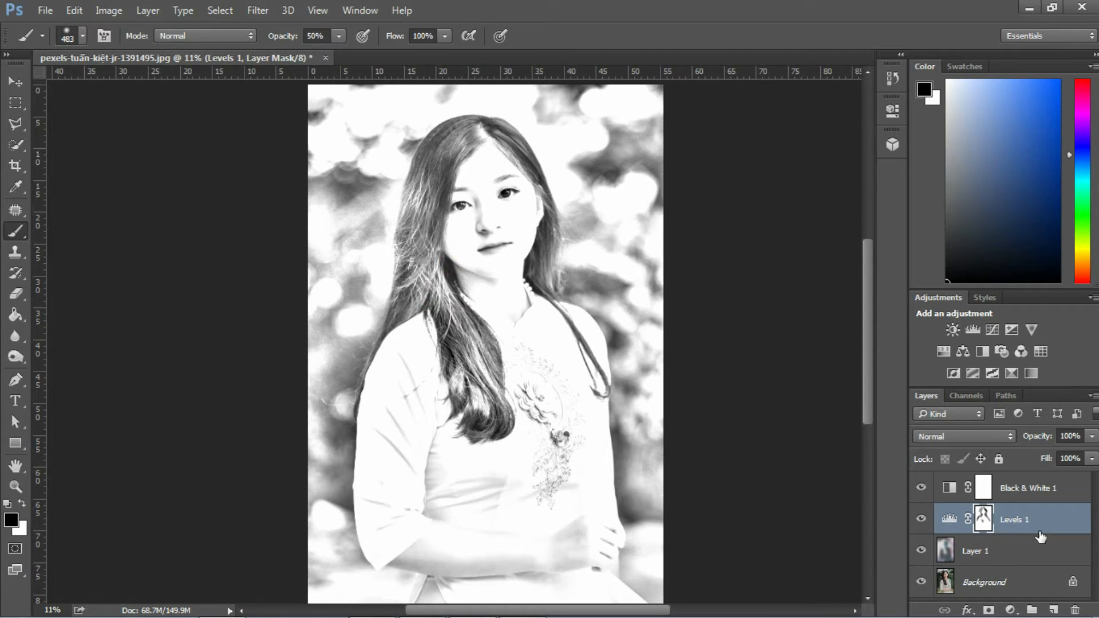
# Step: Create a new layer above Black & White 1 and fill it with the white background color
pyautogui.click(1016, 486)
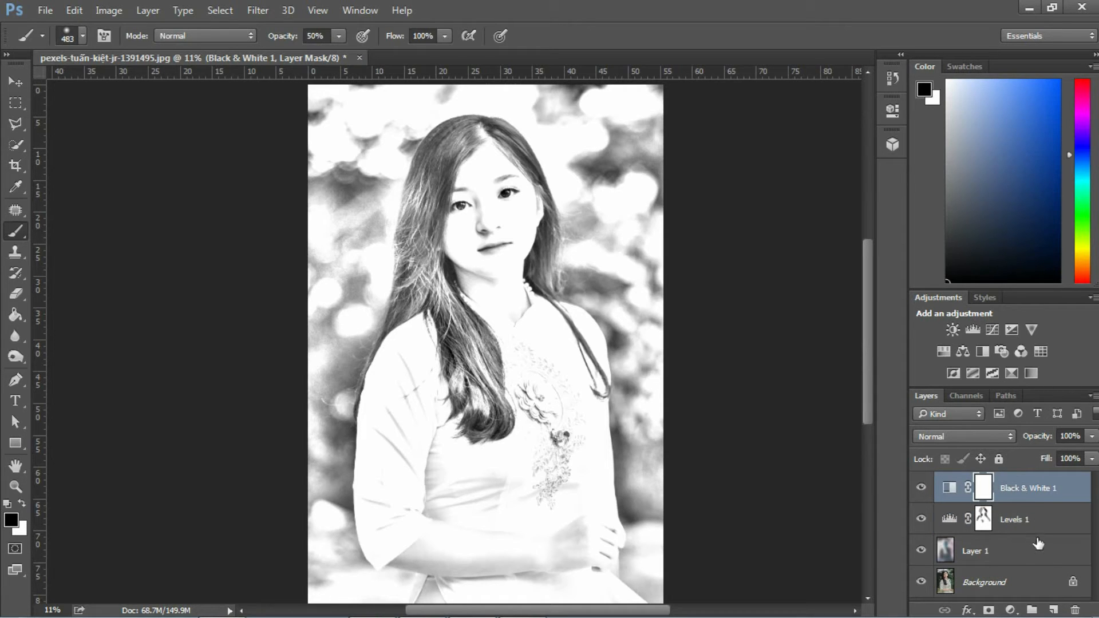
pyautogui.click(1054, 611)
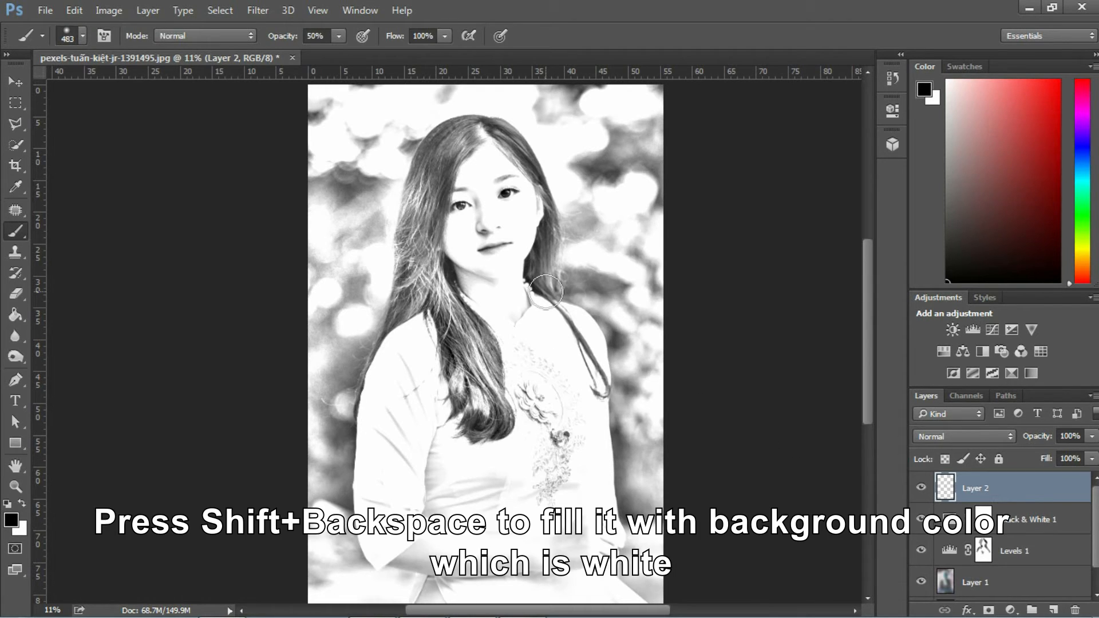
pyautogui.hotkey('ctrl', 'BackSpace')
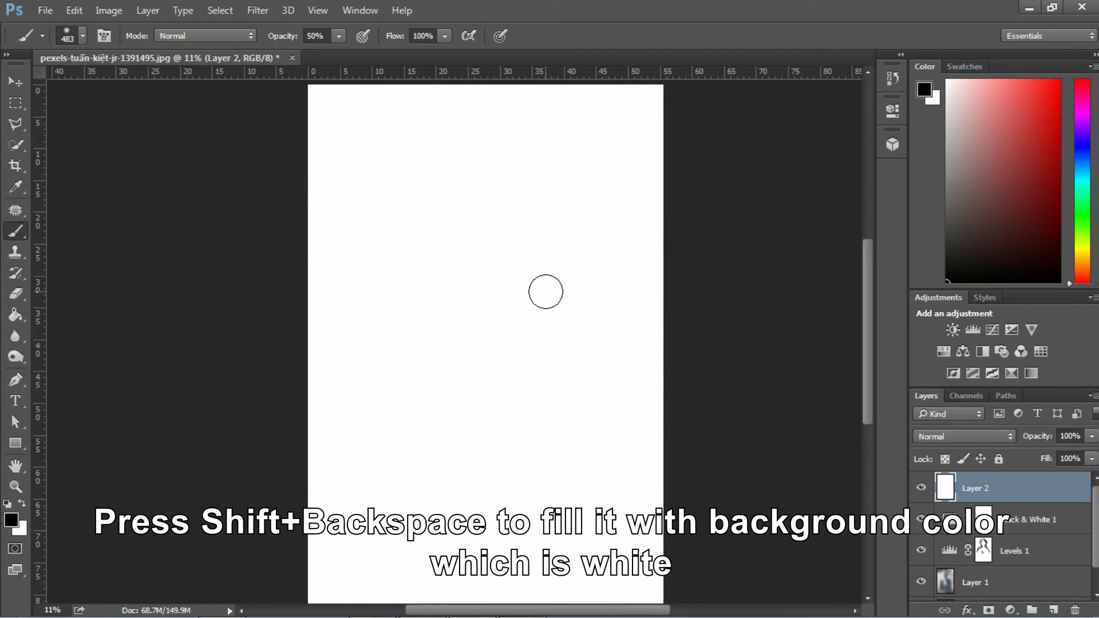
# Step: Start the Texturizer filter on Layer 2 from the Filter Gallery's Texture category with the Sandstone texture
pyautogui.click(262, 17)
pyautogui.click(290, 73)
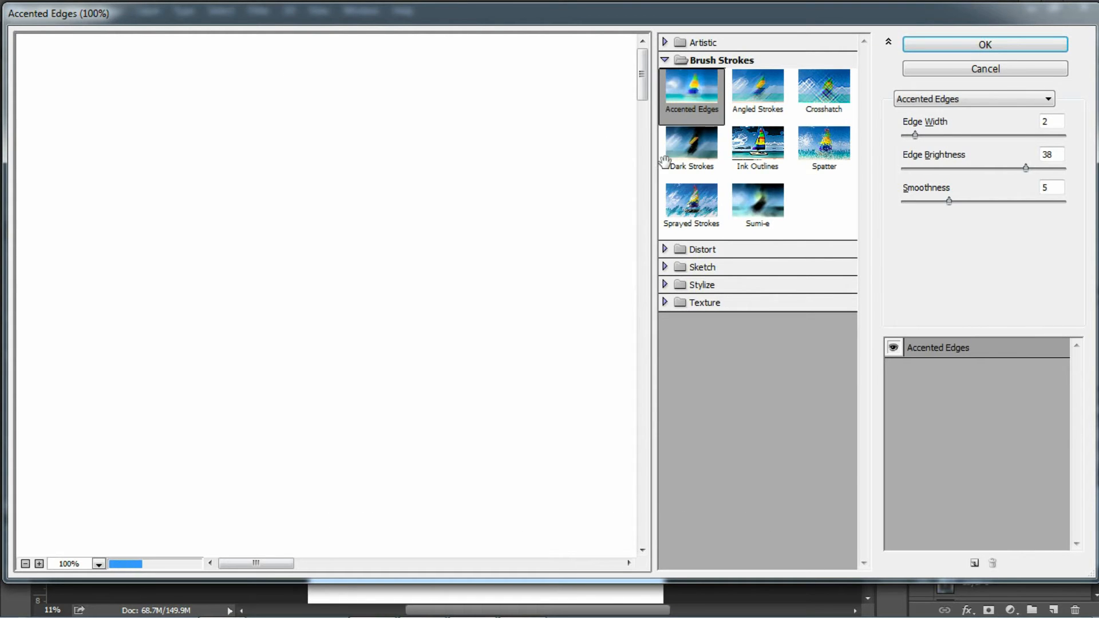
pyautogui.click(665, 303)
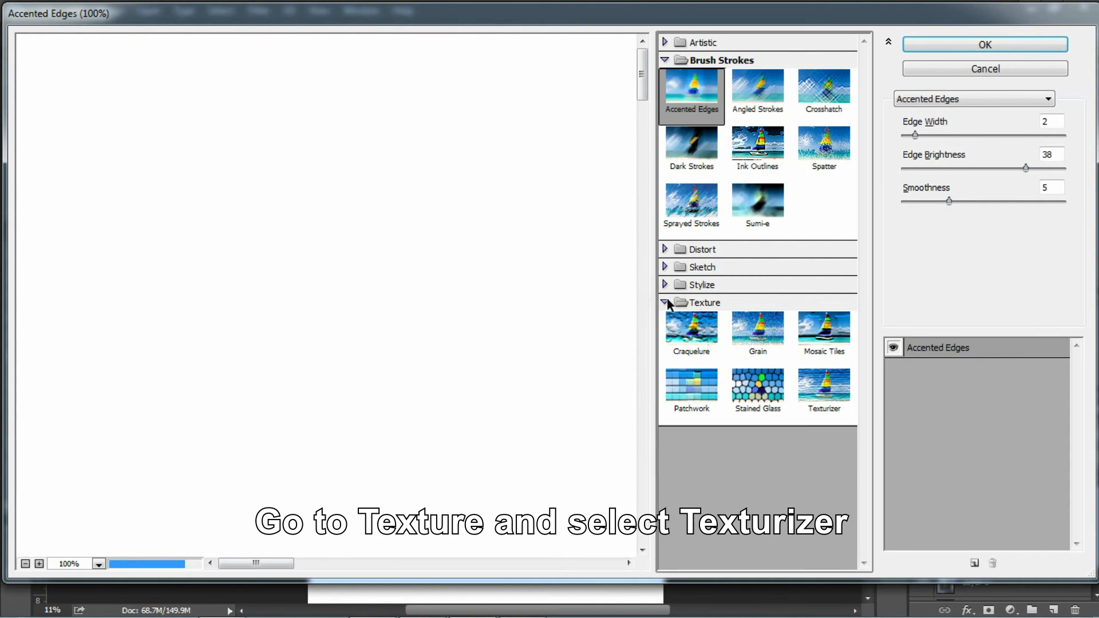
pyautogui.click(820, 386)
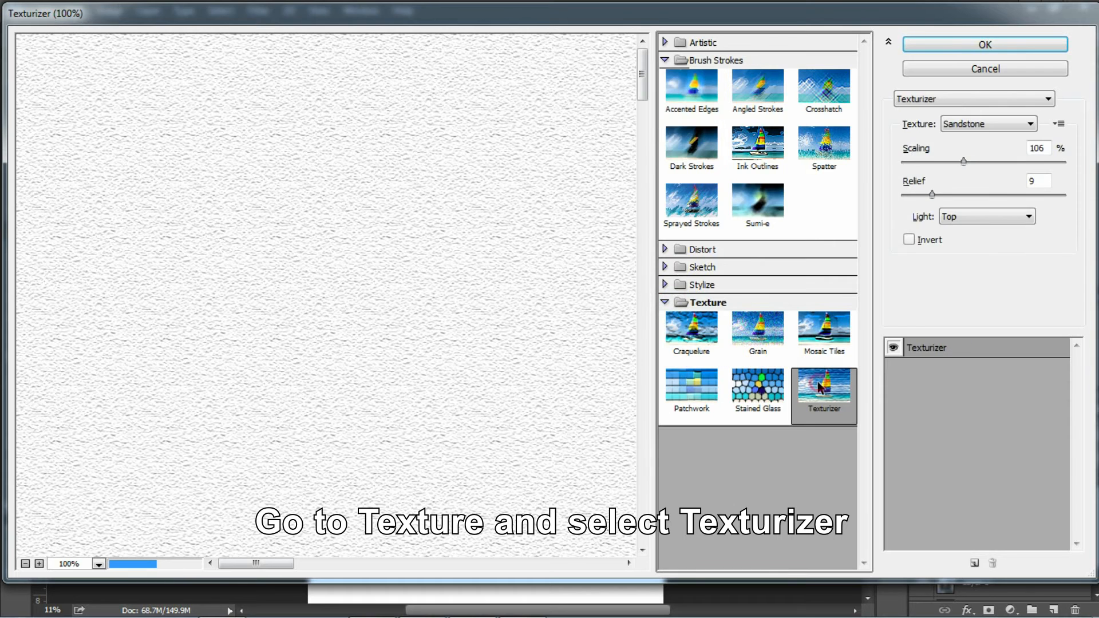
pyautogui.click(965, 126)
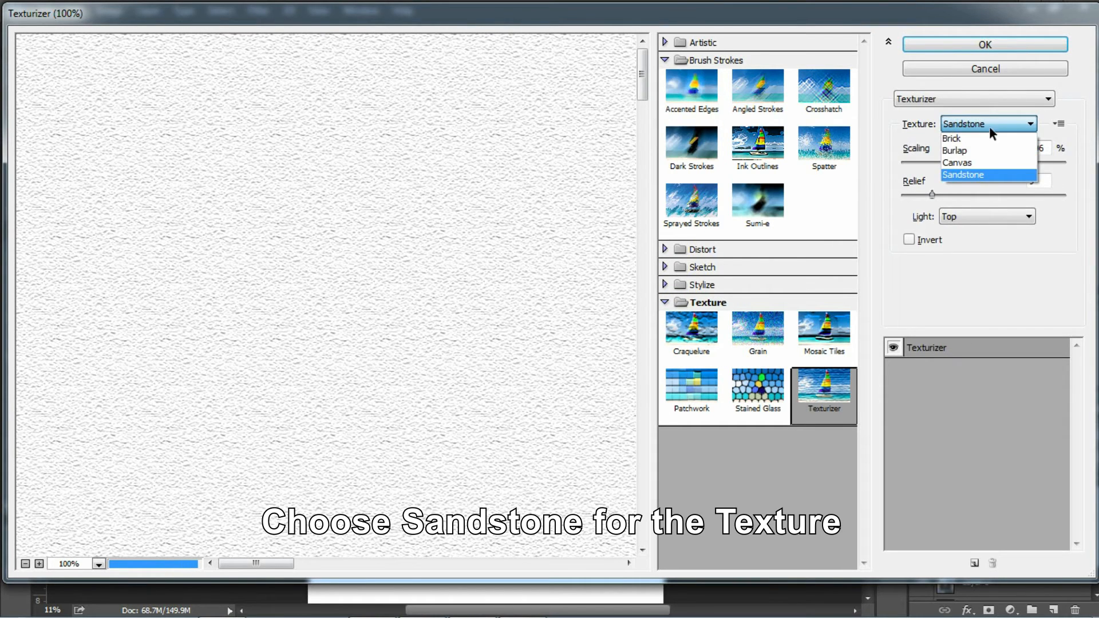
pyautogui.click(979, 174)
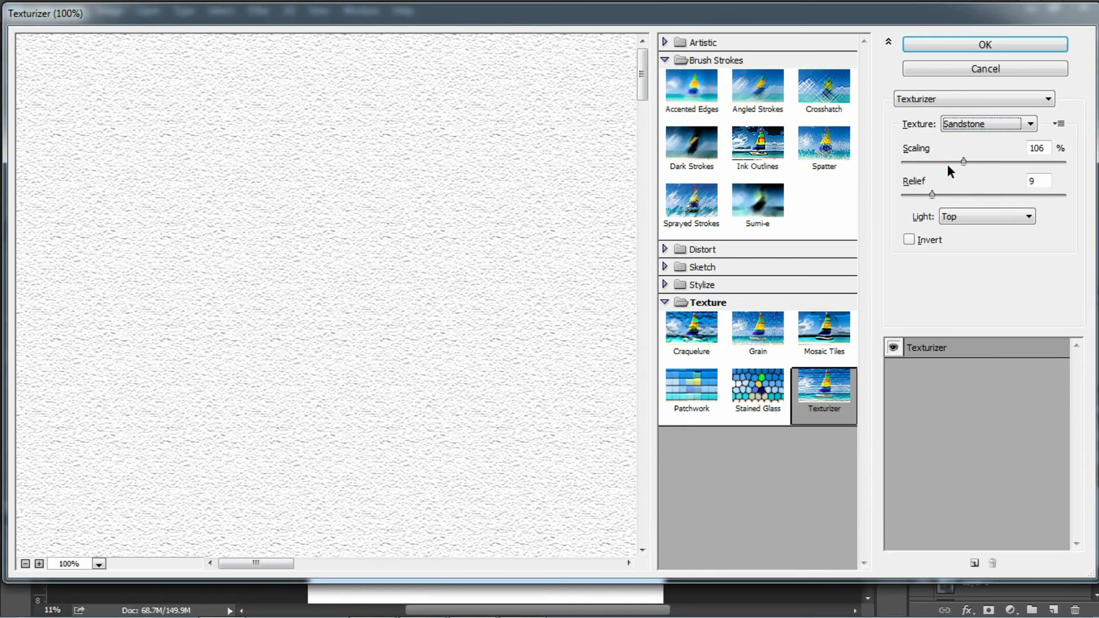
# Step: Set the texture's Scaling to 109% and Relief to 7, and apply the filter to the white layer
pyautogui.moveTo(963, 161)
pyautogui.mouseDown()
pyautogui.moveTo(952, 161)
pyautogui.moveTo(966, 161)
pyautogui.mouseUp()
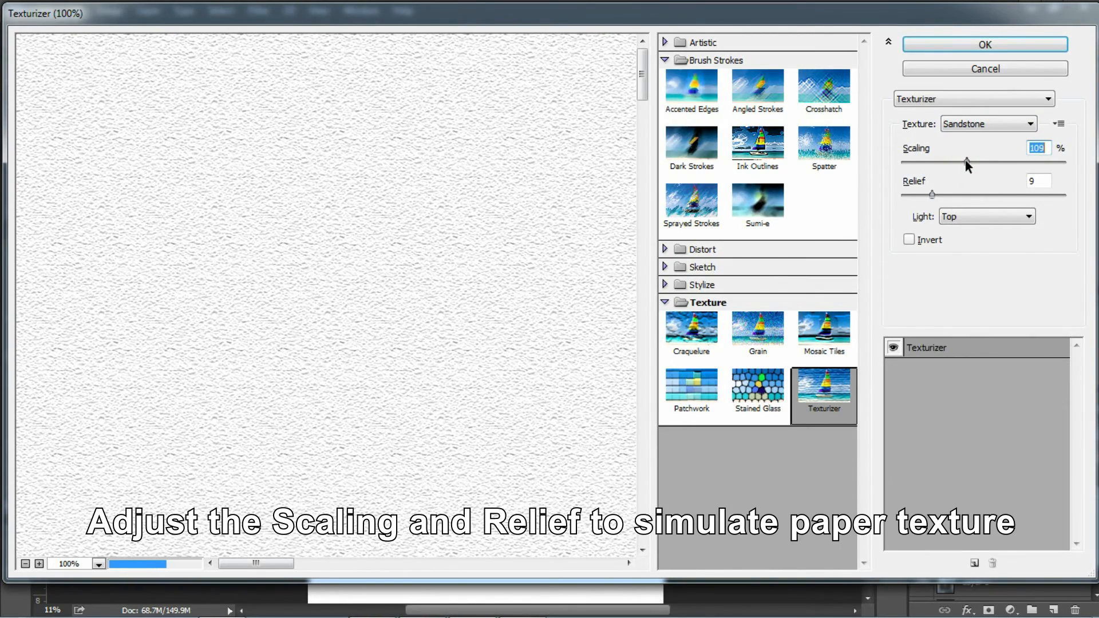
pyautogui.moveTo(940, 196)
pyautogui.mouseDown()
pyautogui.moveTo(916, 195)
pyautogui.moveTo(926, 195)
pyautogui.mouseUp()
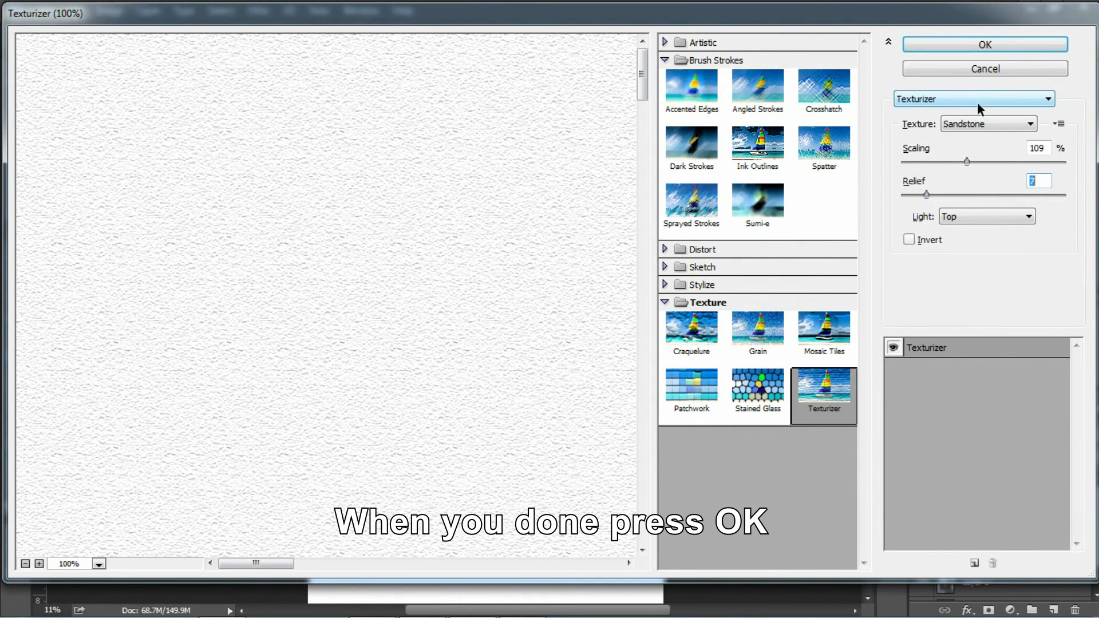
pyautogui.click(908, 43)
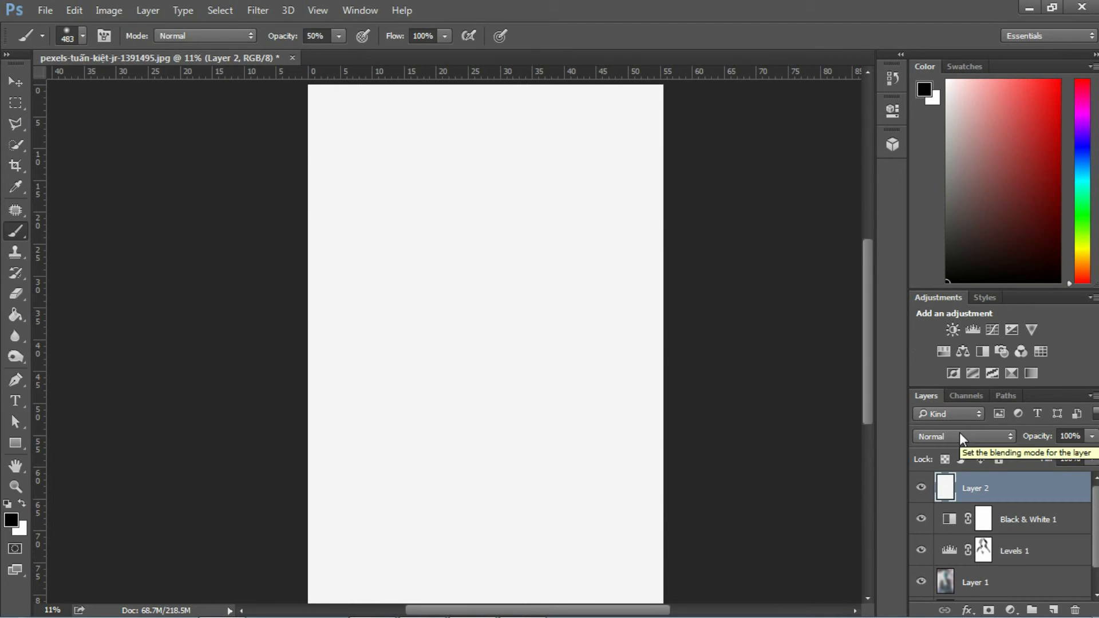
# Step: Set the blend mode of Layer 2 to Multiply
pyautogui.click(960, 435)
pyautogui.click(948, 162)
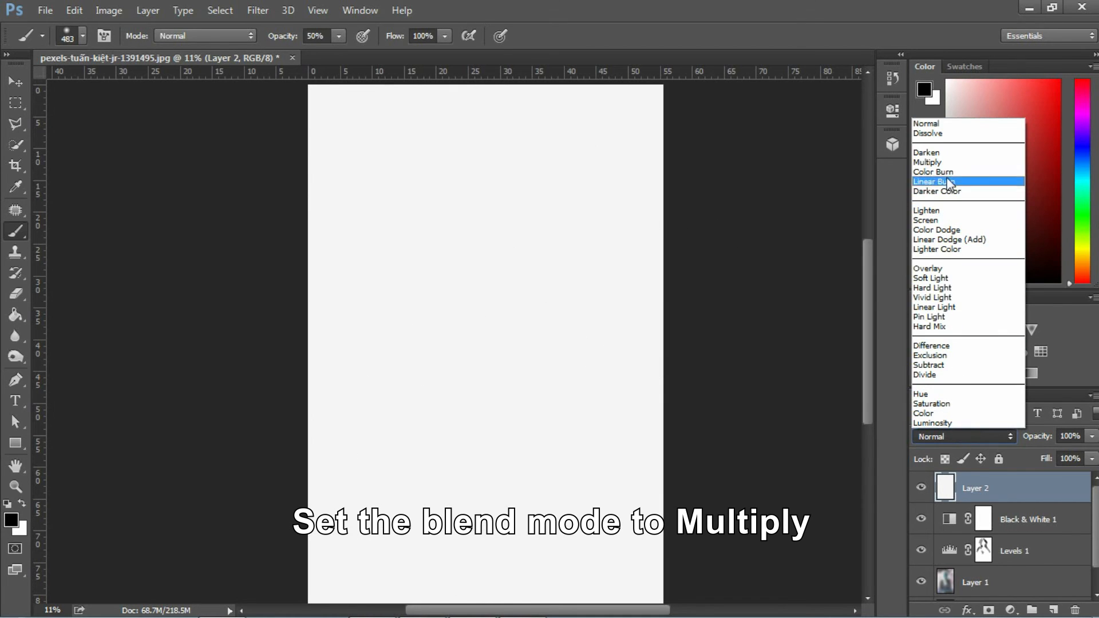
pyautogui.click(948, 162)
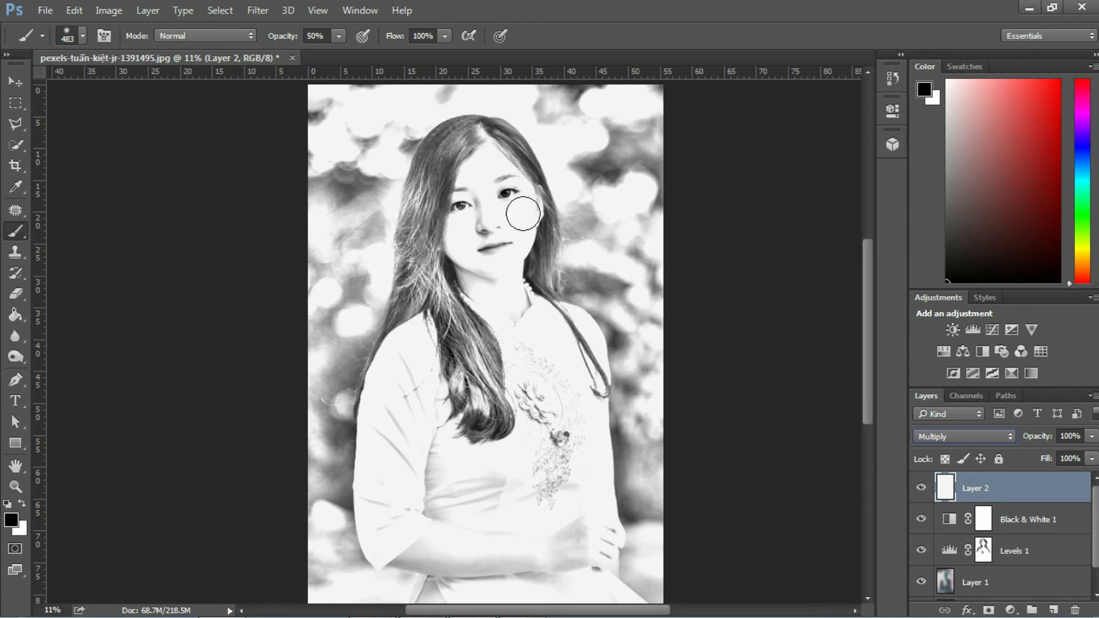
# Step: Examine the paper texture on the woman's face up close, comparing it with Layer 2 hidden and shown
pyautogui.click(16, 486)
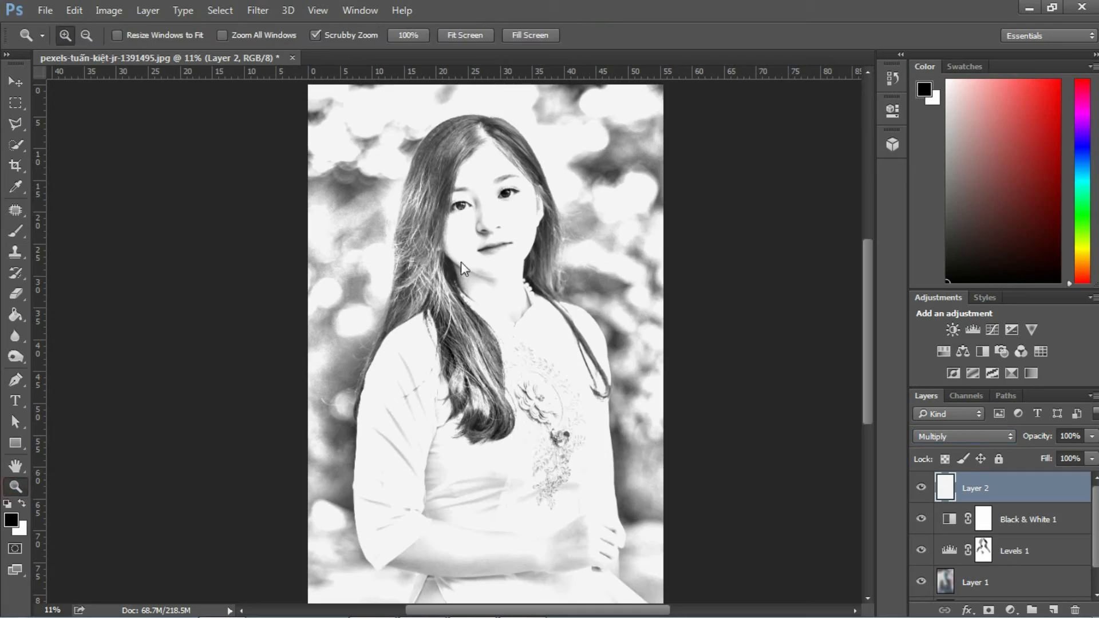
pyautogui.moveTo(462, 261); pyautogui.dragTo(525, 204)
pyautogui.scroll(7, 562, 182)
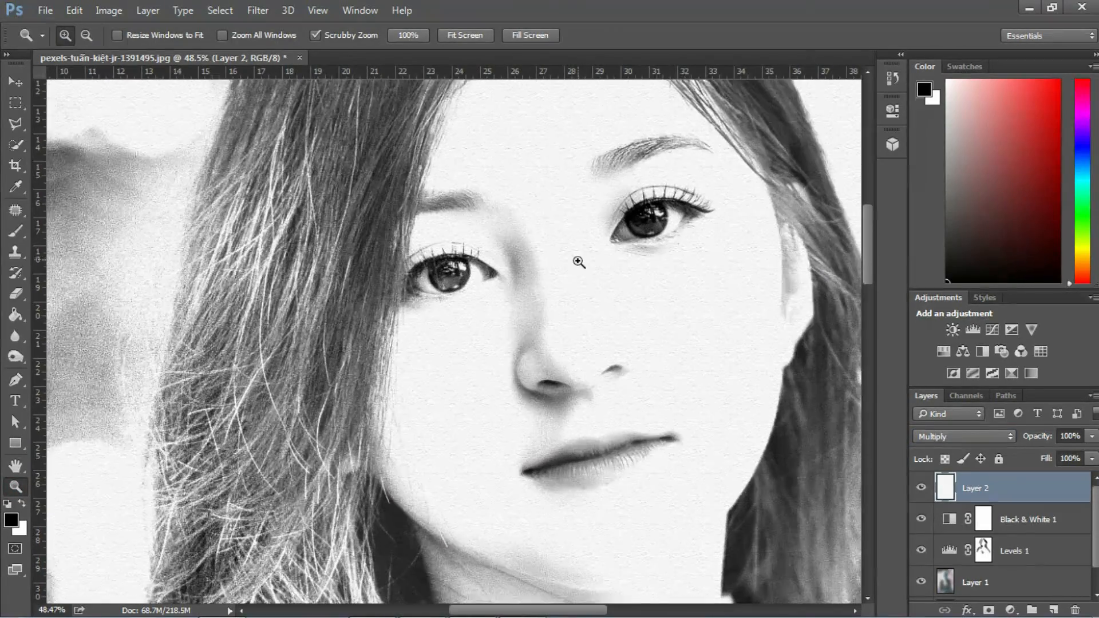
pyautogui.moveTo(580, 263); pyautogui.dragTo(624, 255)
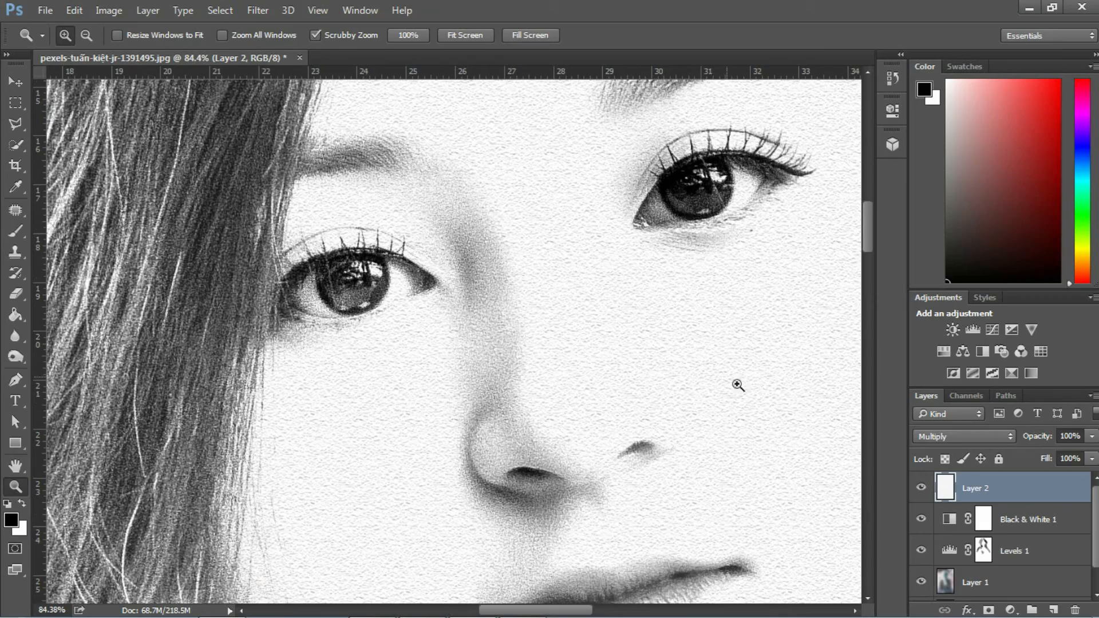
pyautogui.click(922, 488)
pyautogui.click(922, 490)
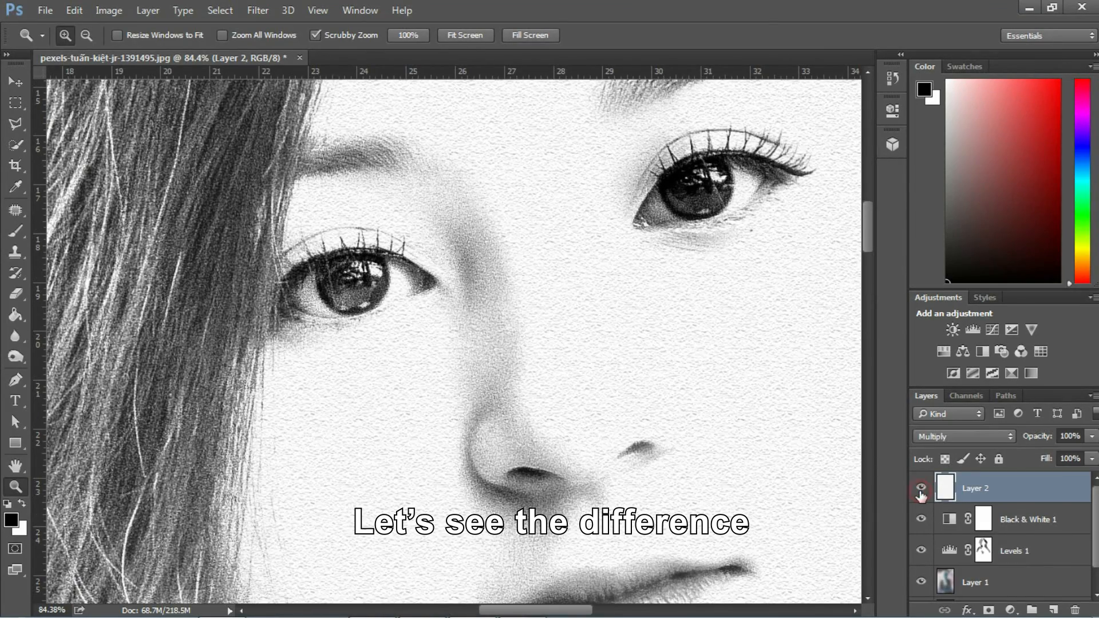